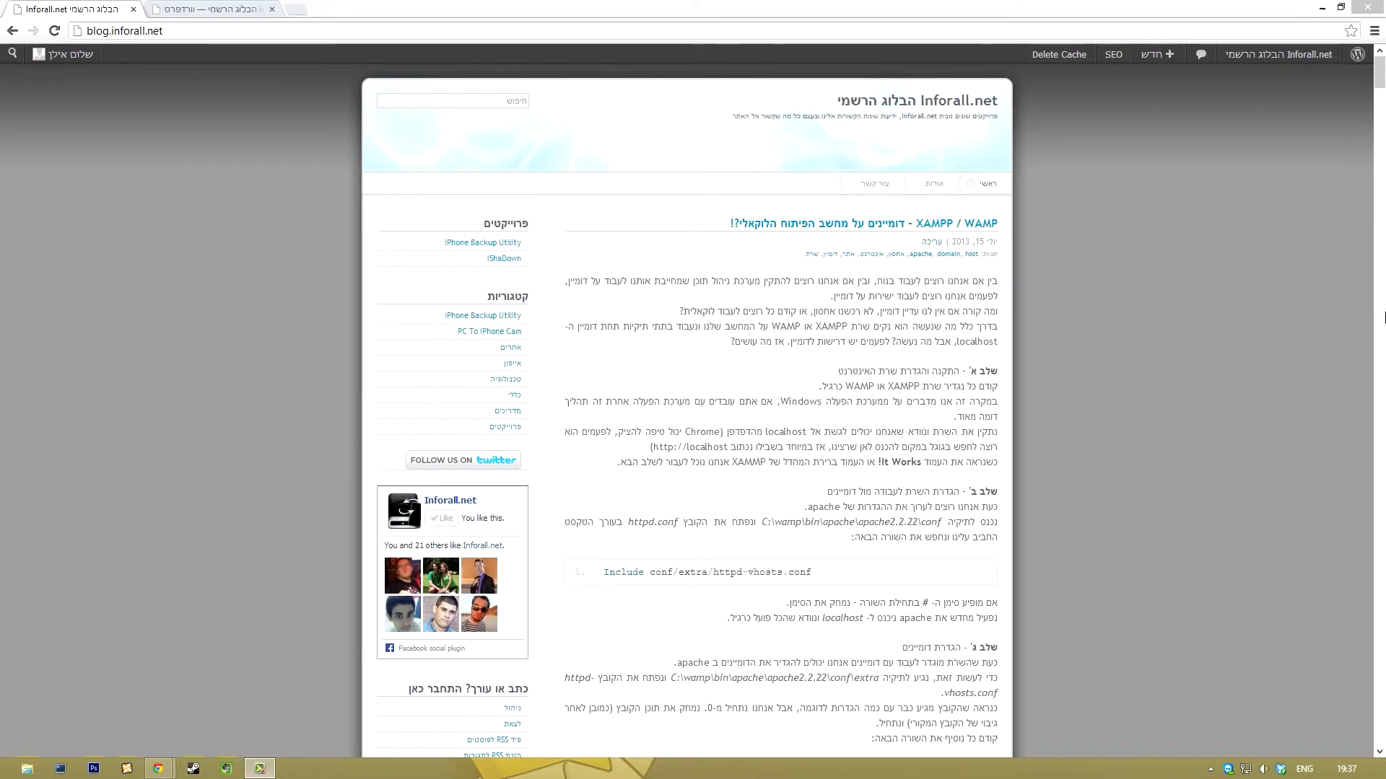
Step: Scroll the post to its hosts-file section, then review the XAMPP / WAMP post in the Twenty Thirteen preview
left_click(1377, 290)
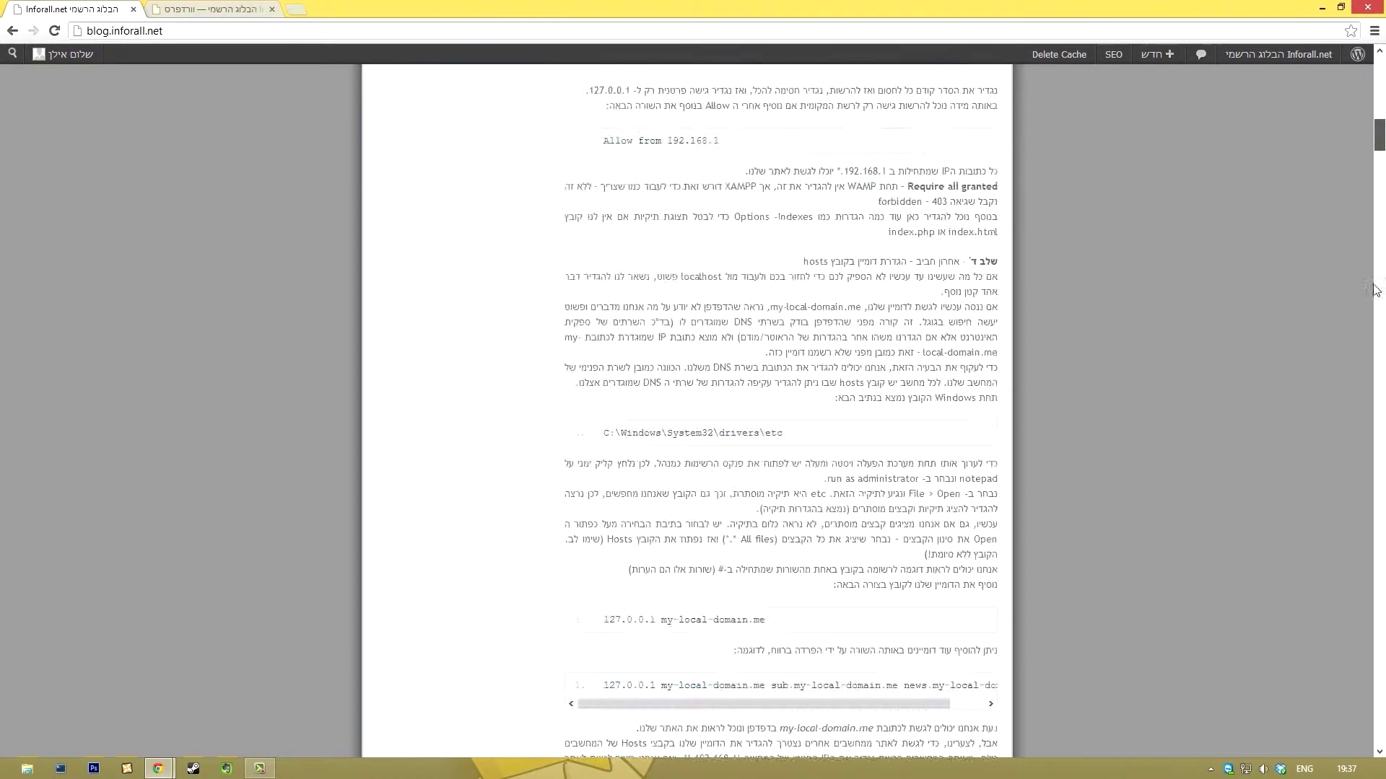
mouse_move(1376, 290)
left_mouse_down()
mouse_move(1385, 745)
mouse_move(1383, 65)
left_mouse_up()
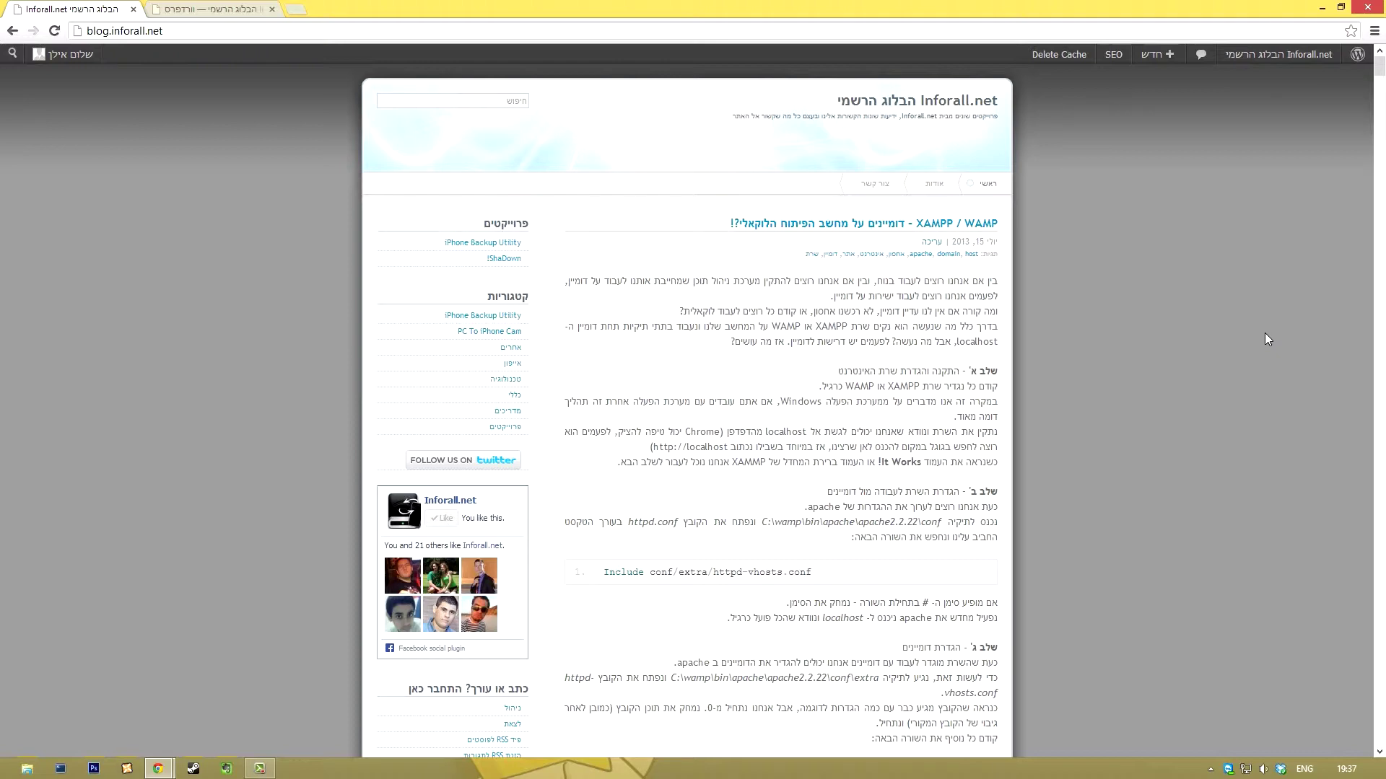
left_click(217, 9)
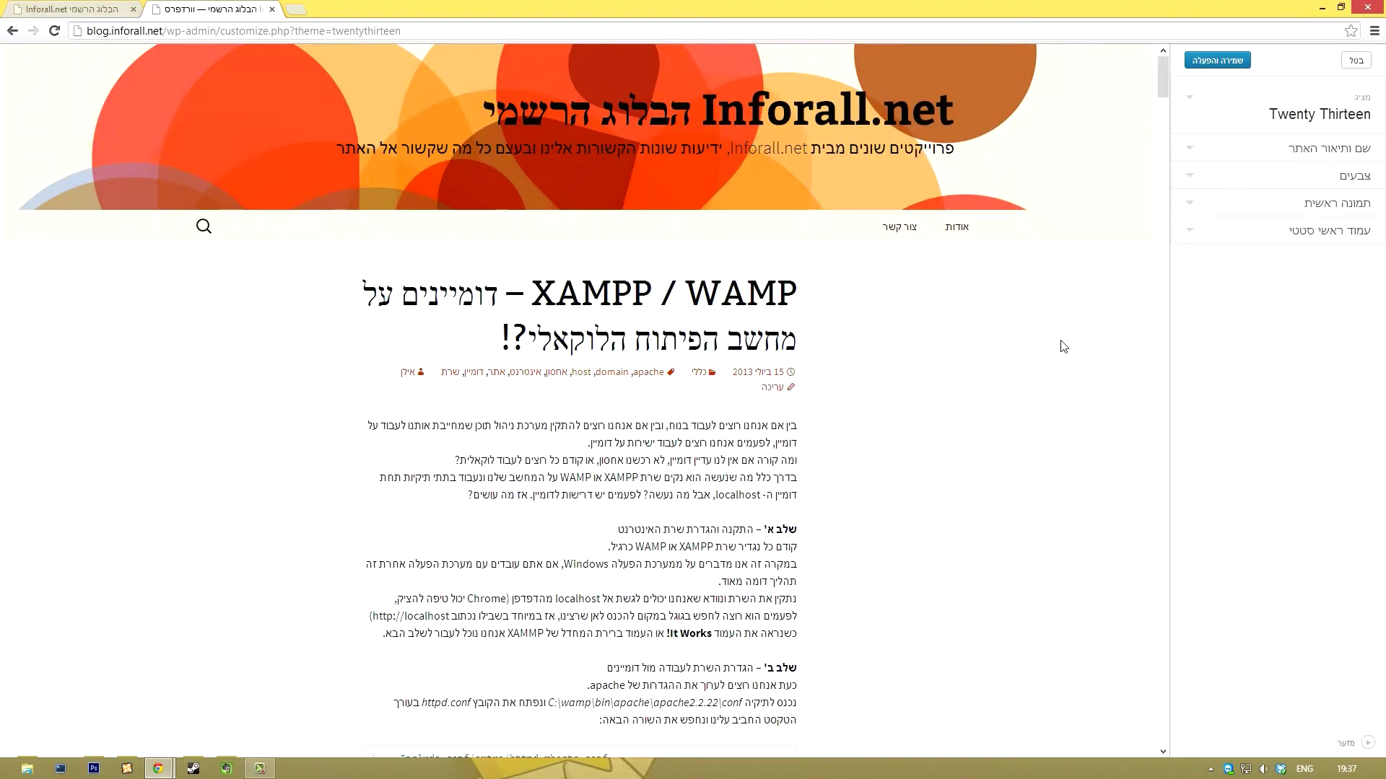
scroll(1028, 332, "down", 2)
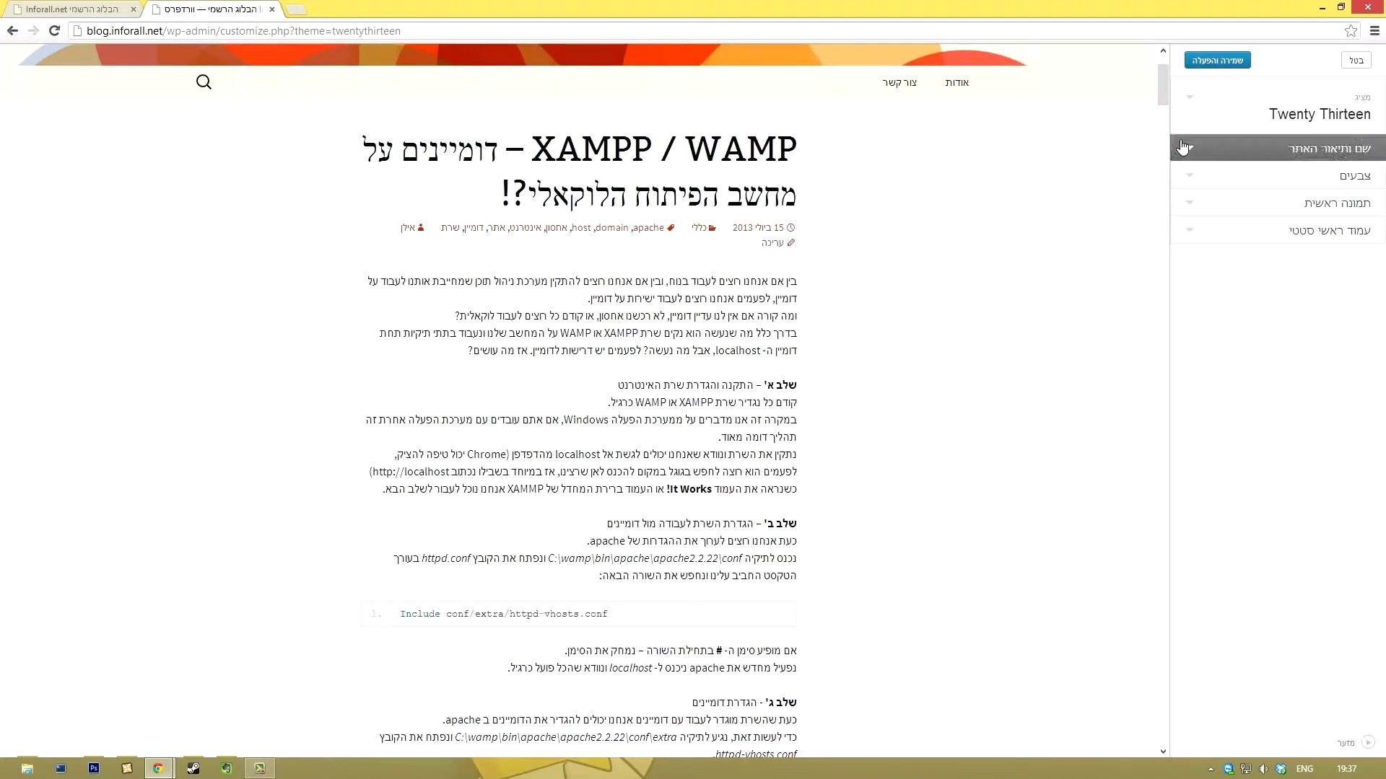
left_click_drag(1162, 85, 1121, 476)
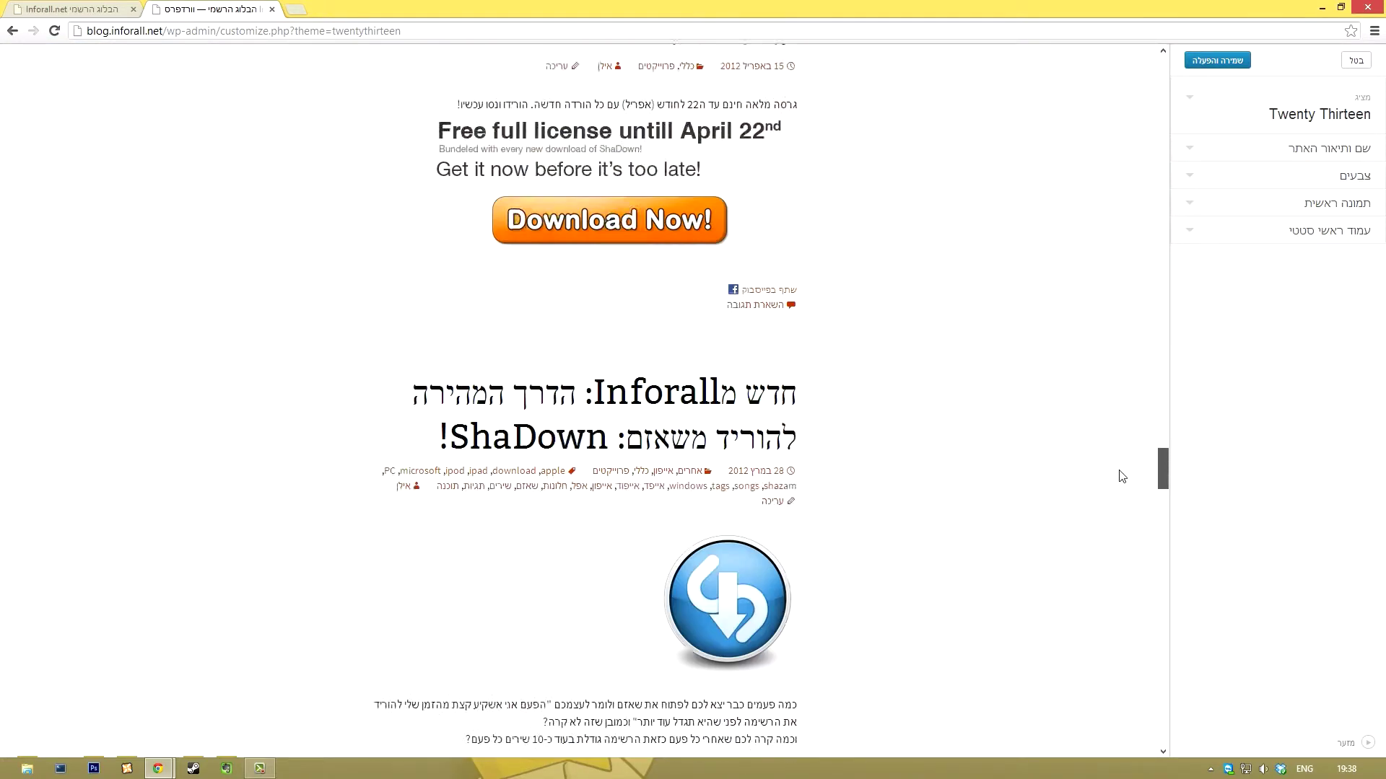
mouse_move(1121, 476)
left_mouse_down()
mouse_move(1076, 638)
mouse_move(1106, 721)
mouse_move(1184, 78)
left_mouse_up()
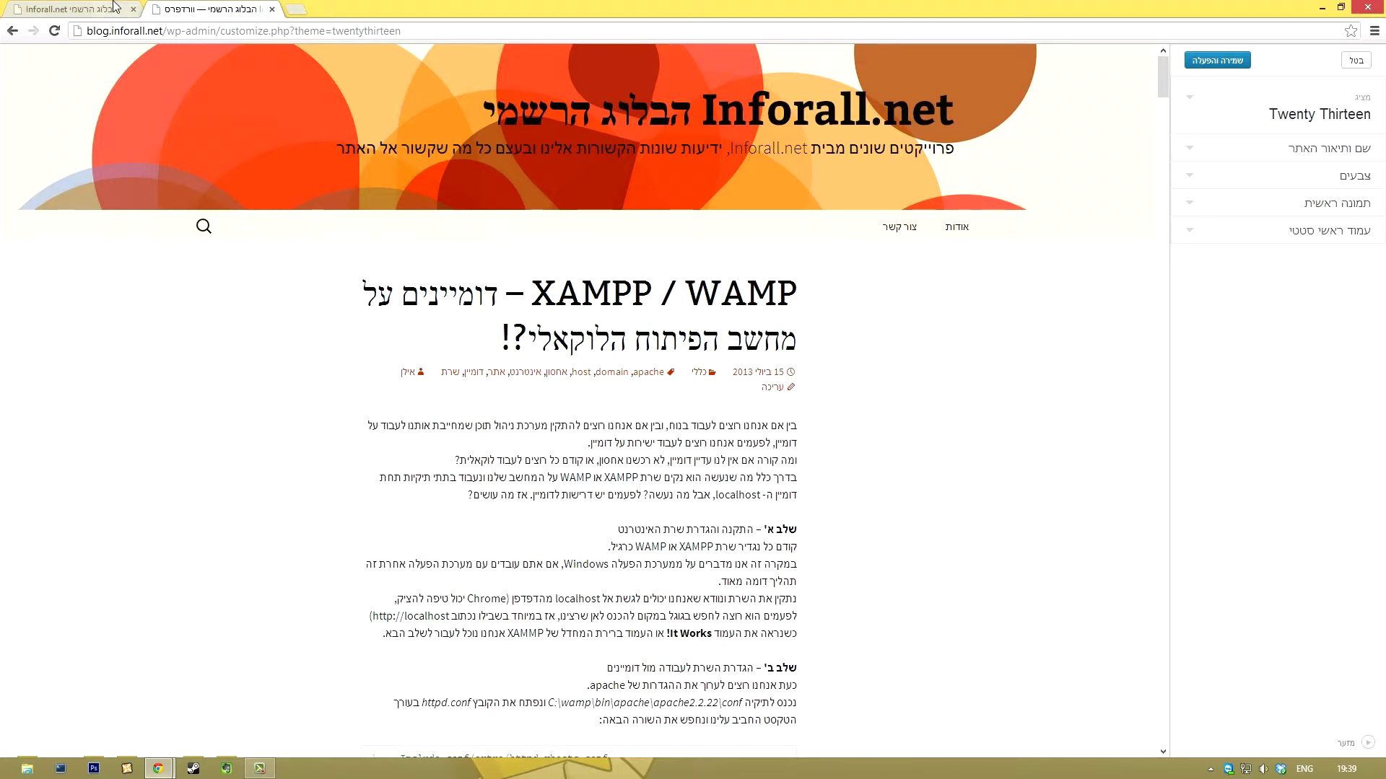
Step: Return to the live blog.inforall.net tab and scroll through the XAMPP / WAMP post in its original theme
key("ctrl+Tab")
scroll(1215, 353, "down", 2)
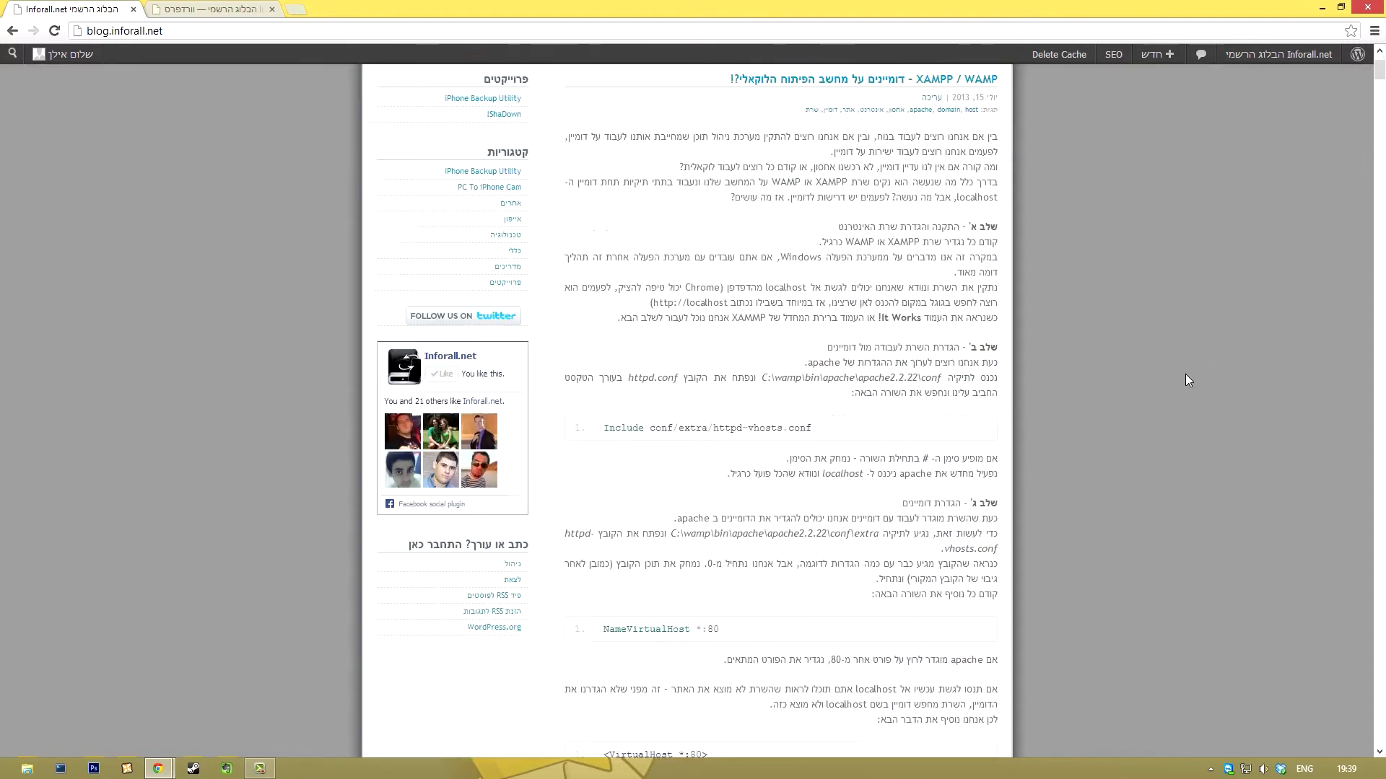
scroll(1185, 374, "down", 1)
scroll(1179, 411, "up", 4)
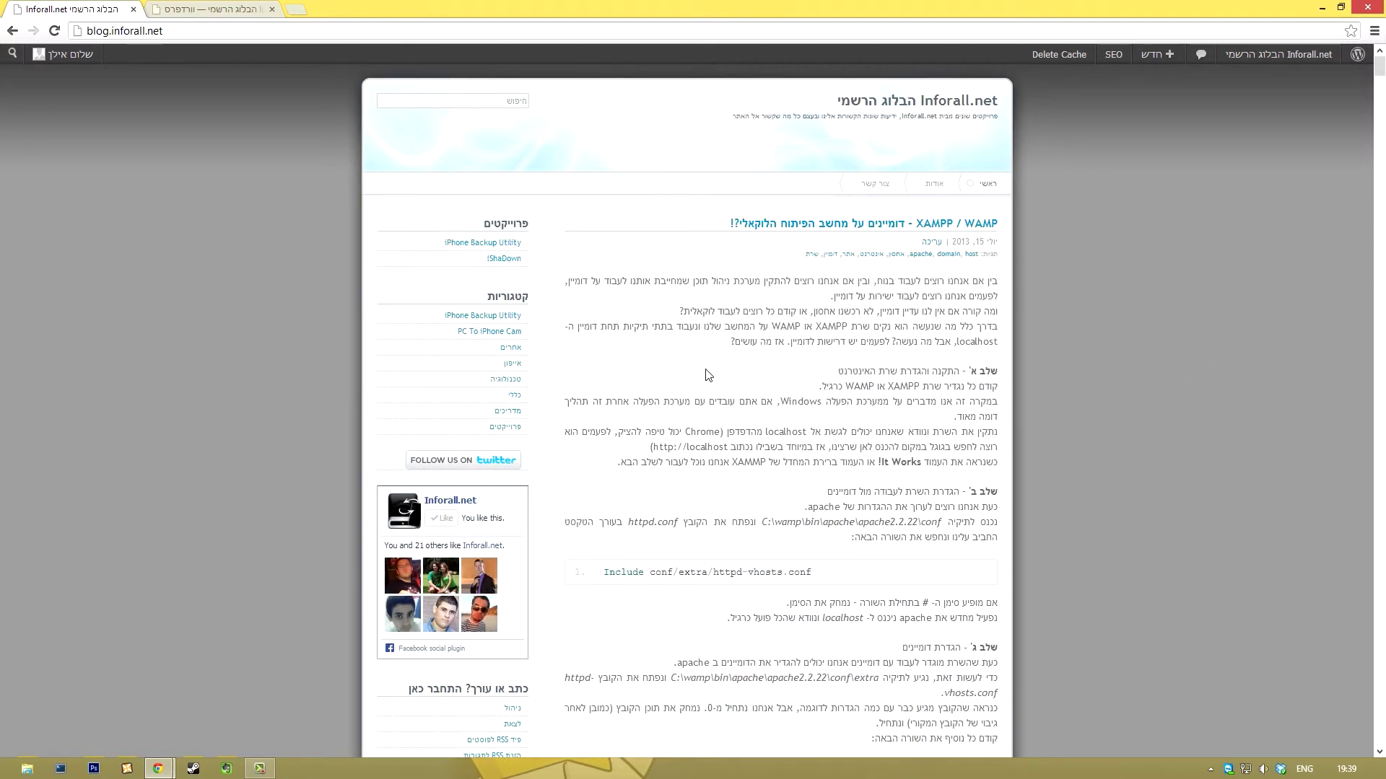